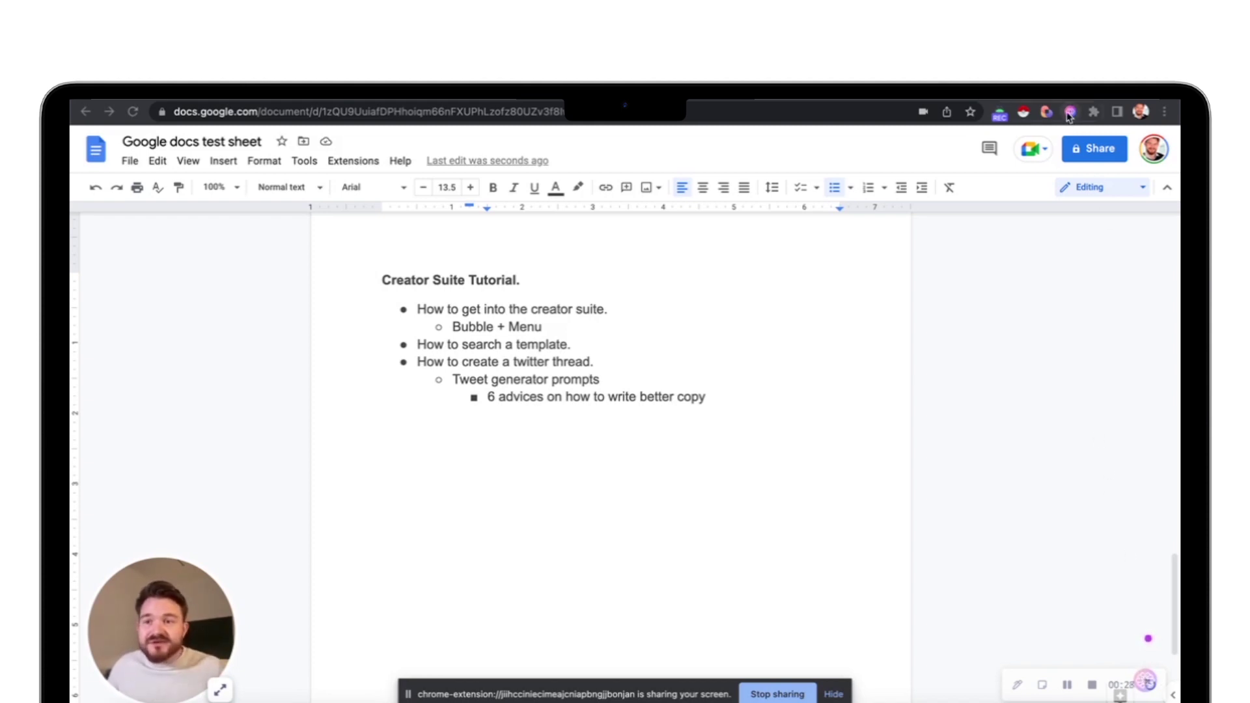
Step: Open the TextCortex sidebar from the extension popup and expand its writing template list
click(1070, 113)
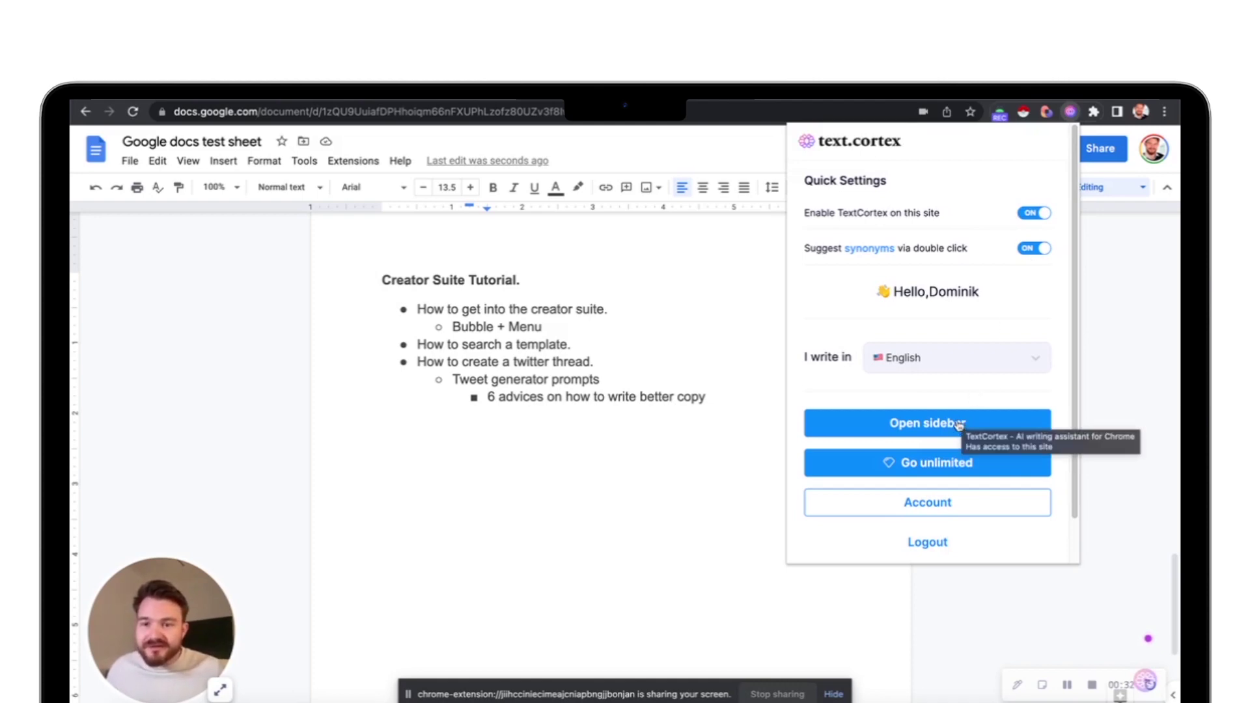
click(960, 426)
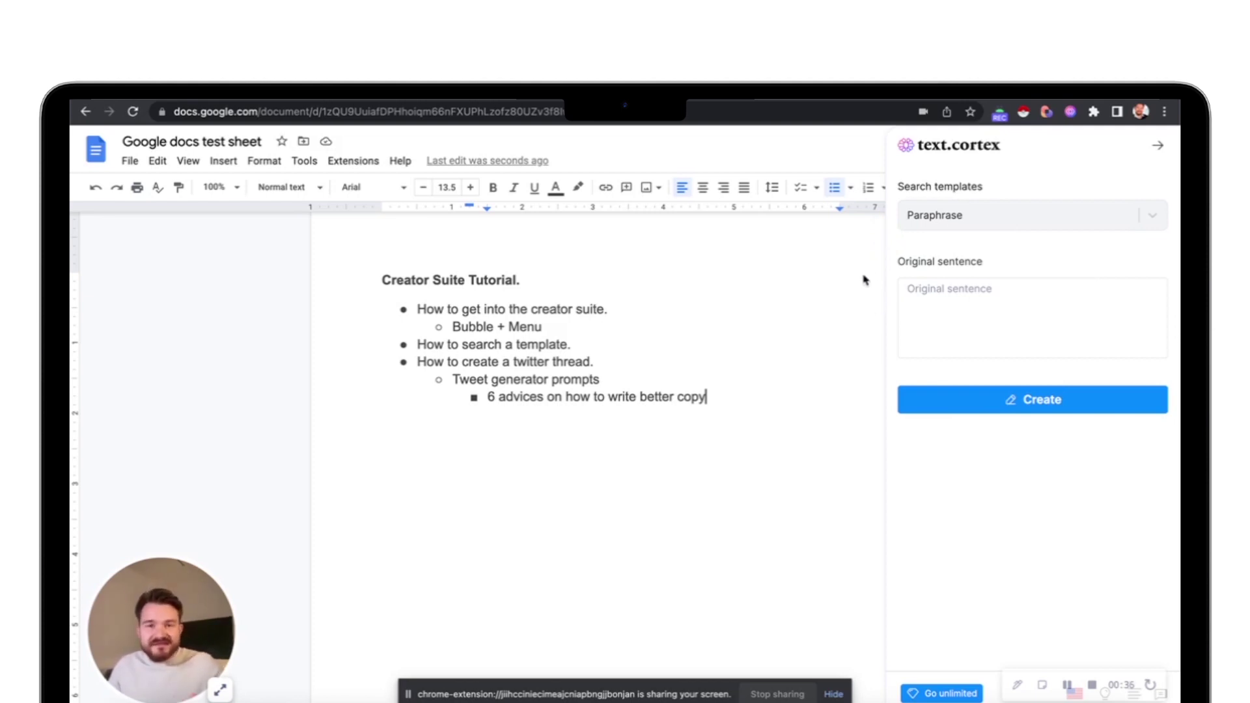
click(932, 219)
scroll(960, 294, down, 3)
scroll(960, 303, down, 3)
scroll(963, 318, down, 3)
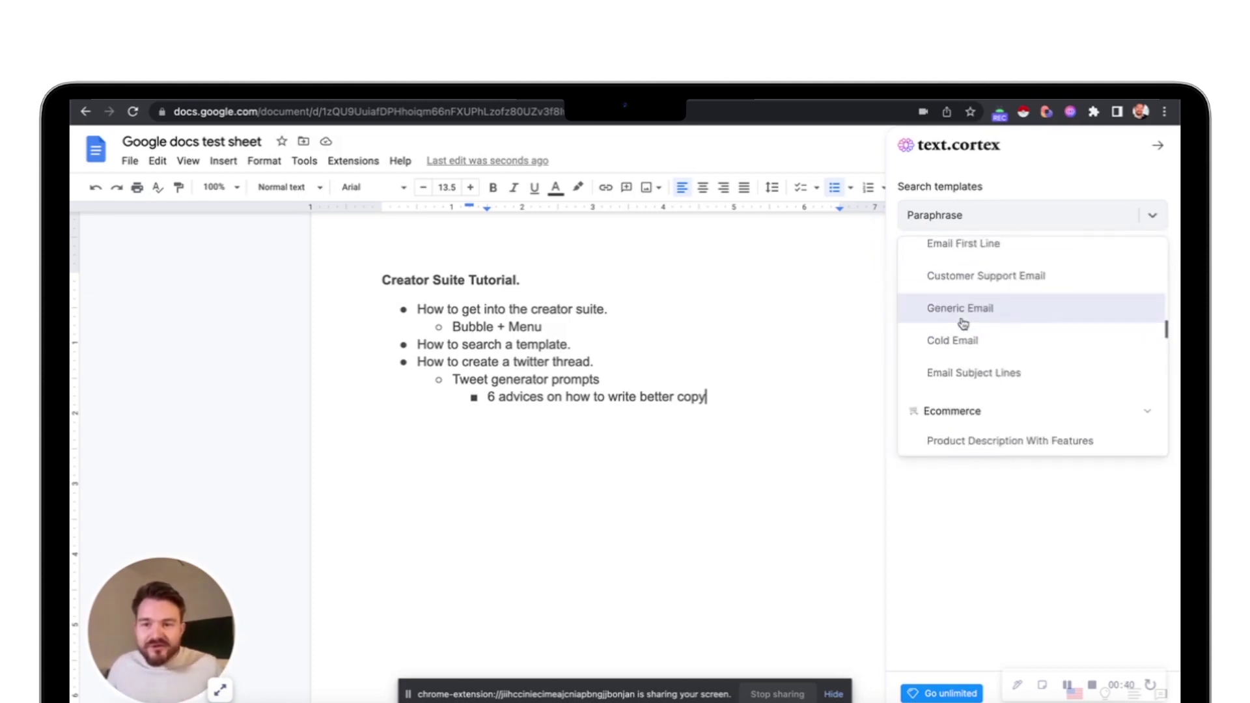
scroll(963, 323, down, 5)
scroll(967, 332, down, 5)
scroll(973, 347, down, 2)
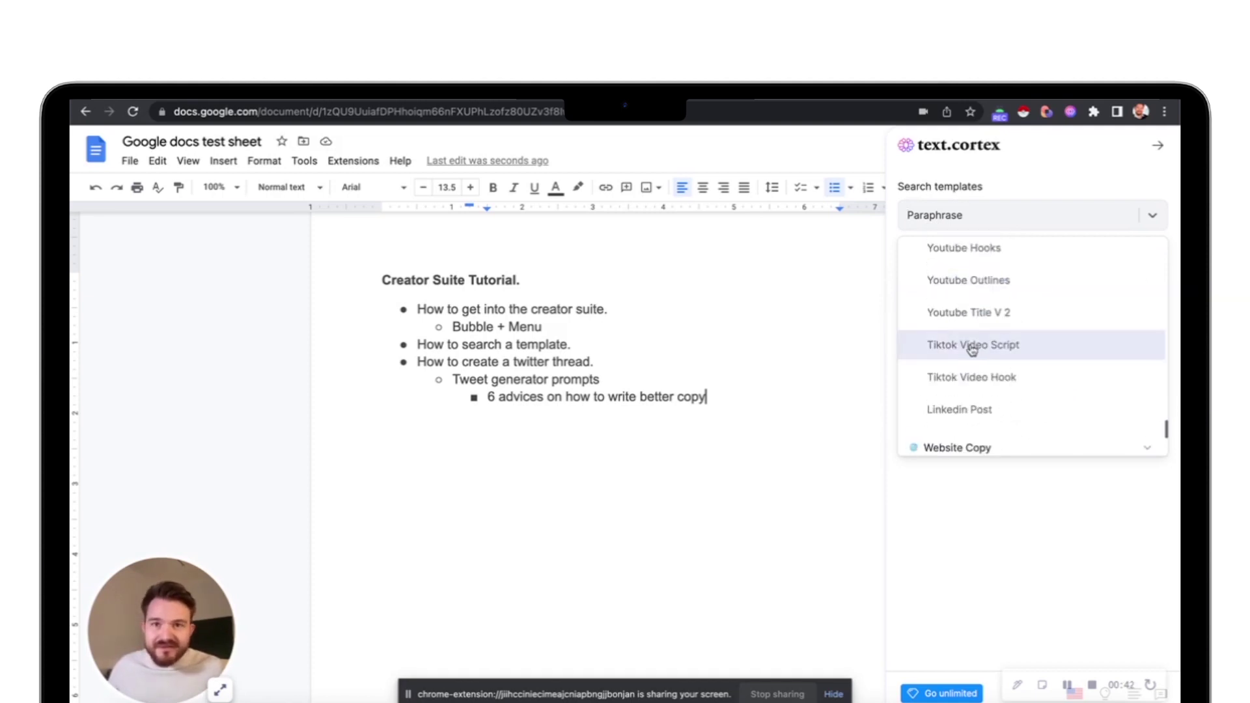
scroll(972, 350, up, 5)
scroll(970, 350, up, 5)
scroll(969, 351, up, 5)
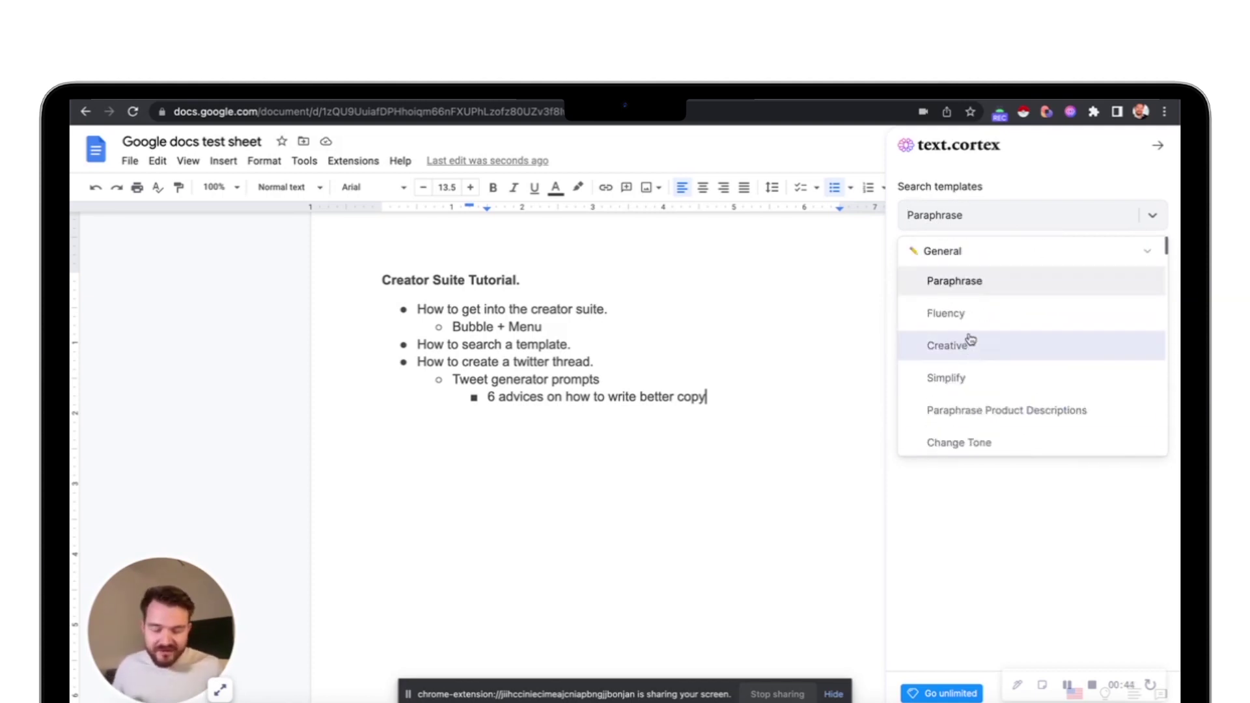
text(linke)
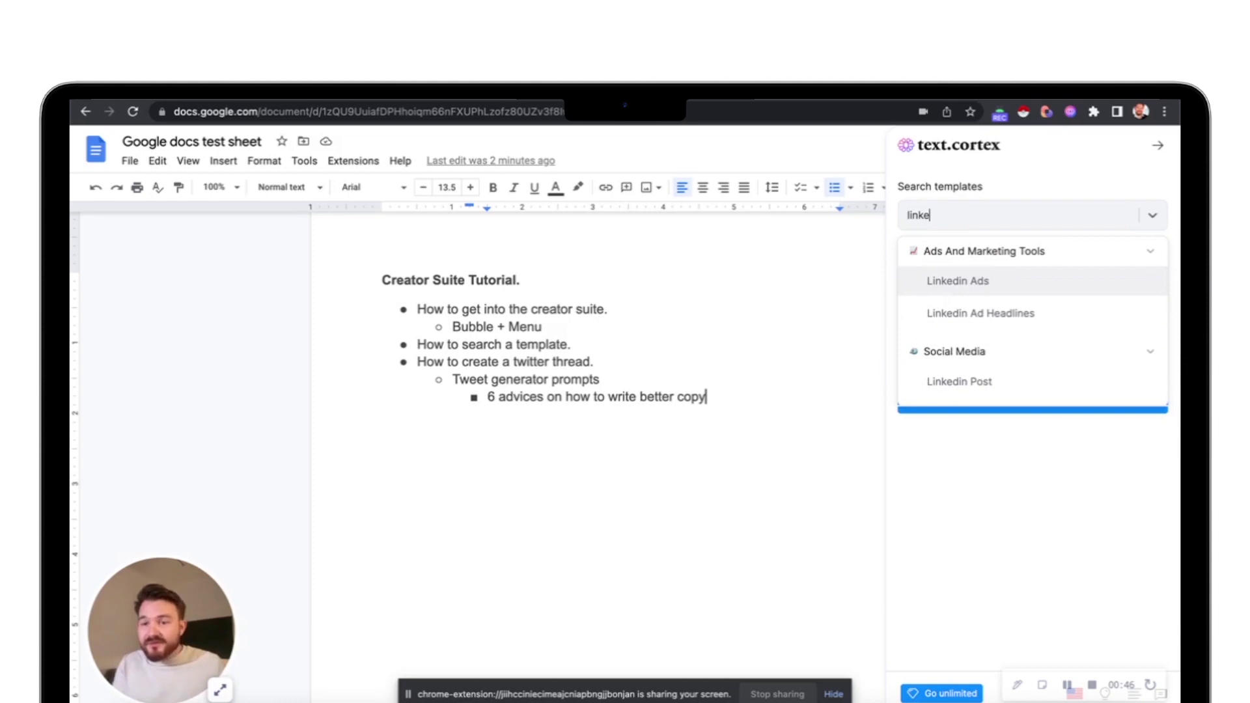
key(BackSpace)
text(tik)
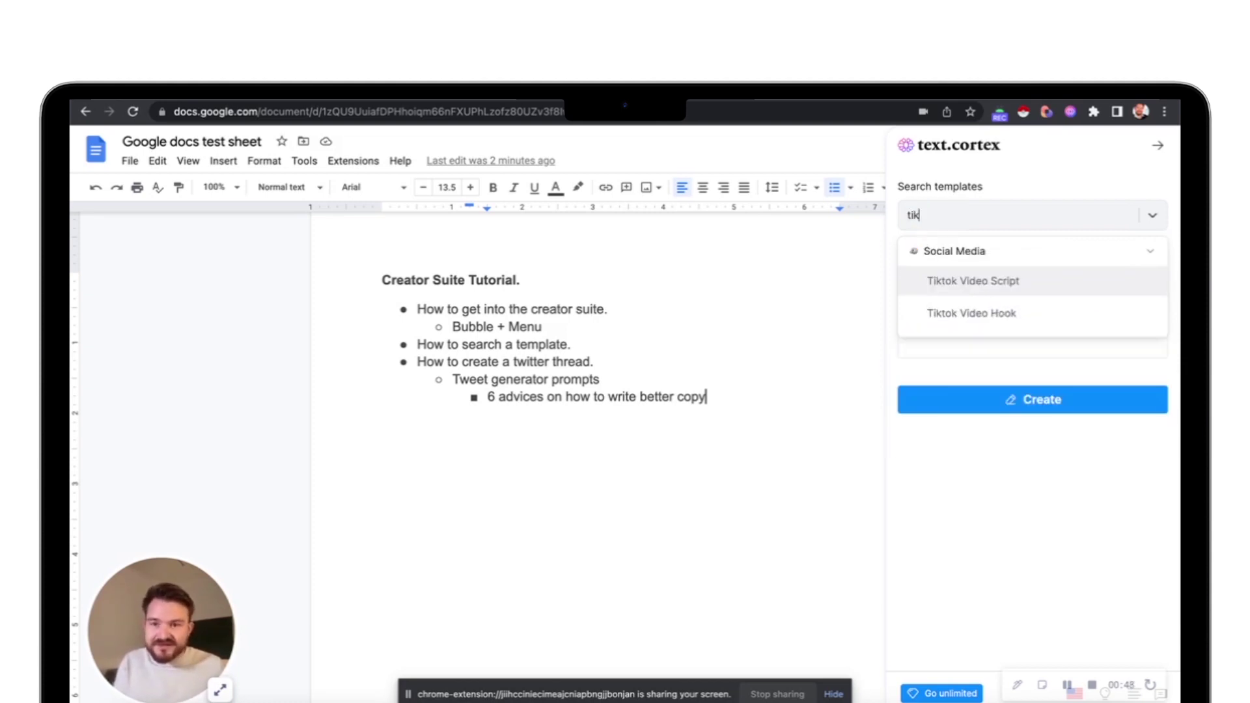
key(BackSpace)
key(BackSpace)
key(BackSpace)
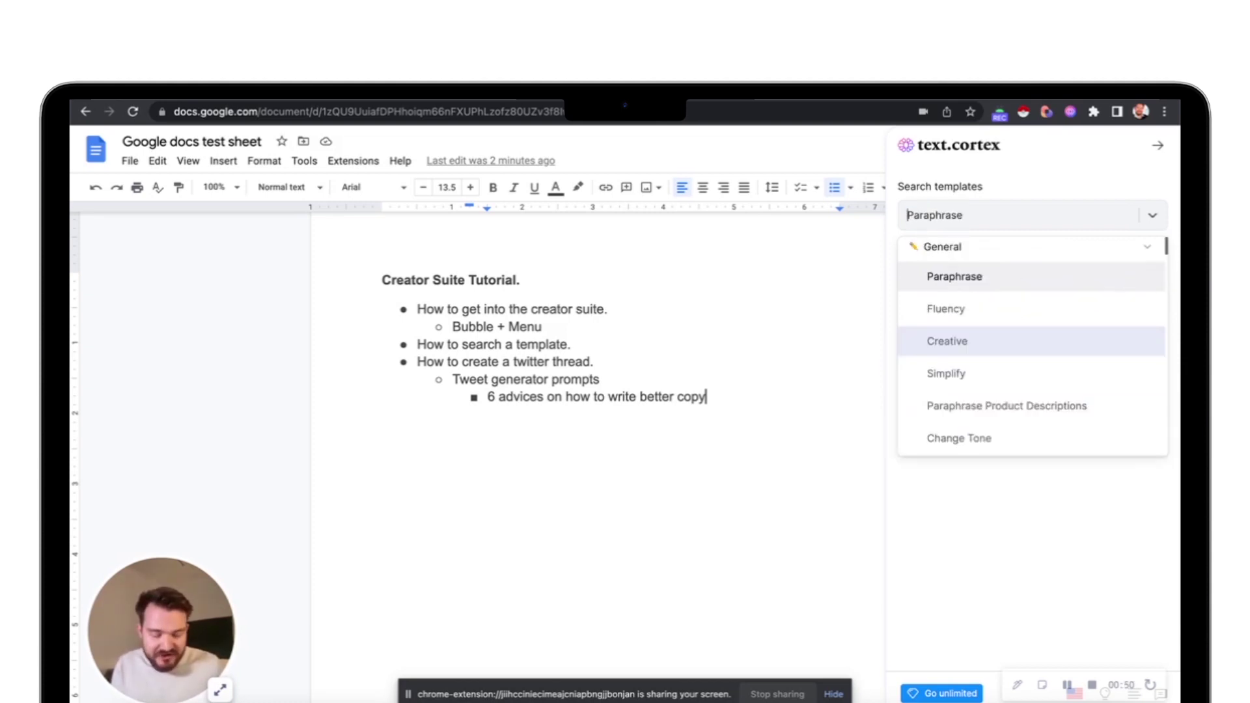
text(quora)
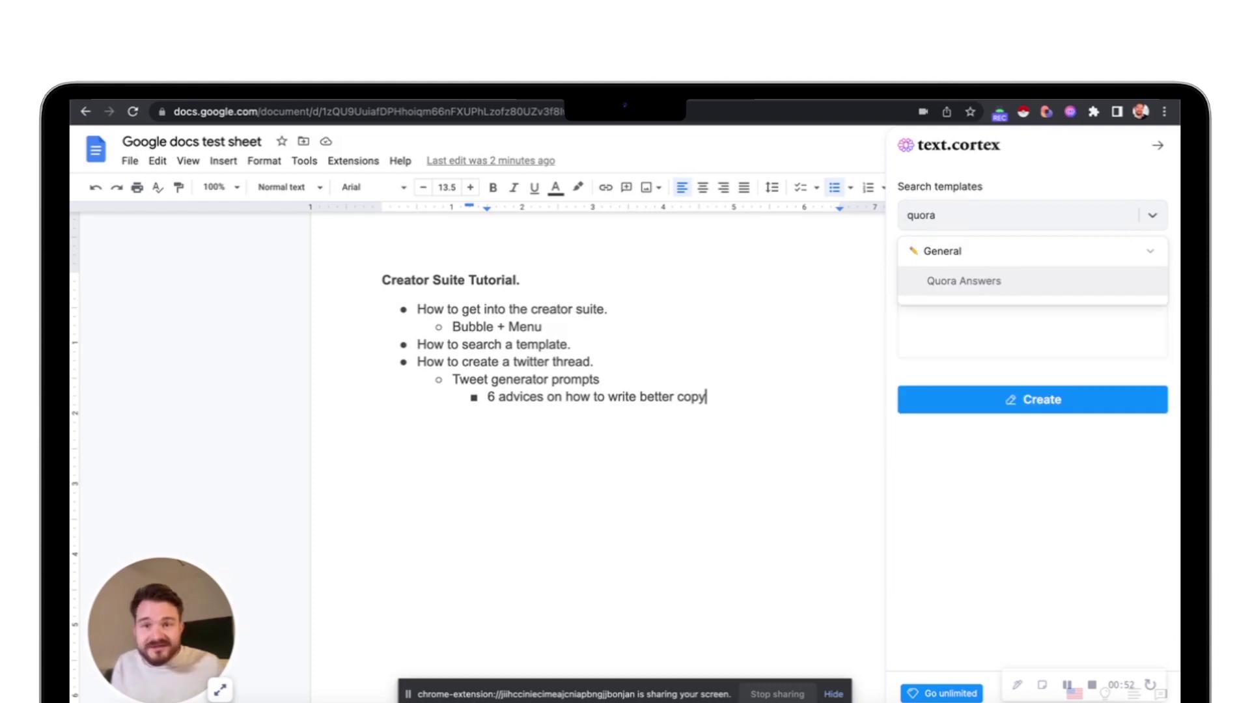
key(ctrl+a)
key(BackSpace)
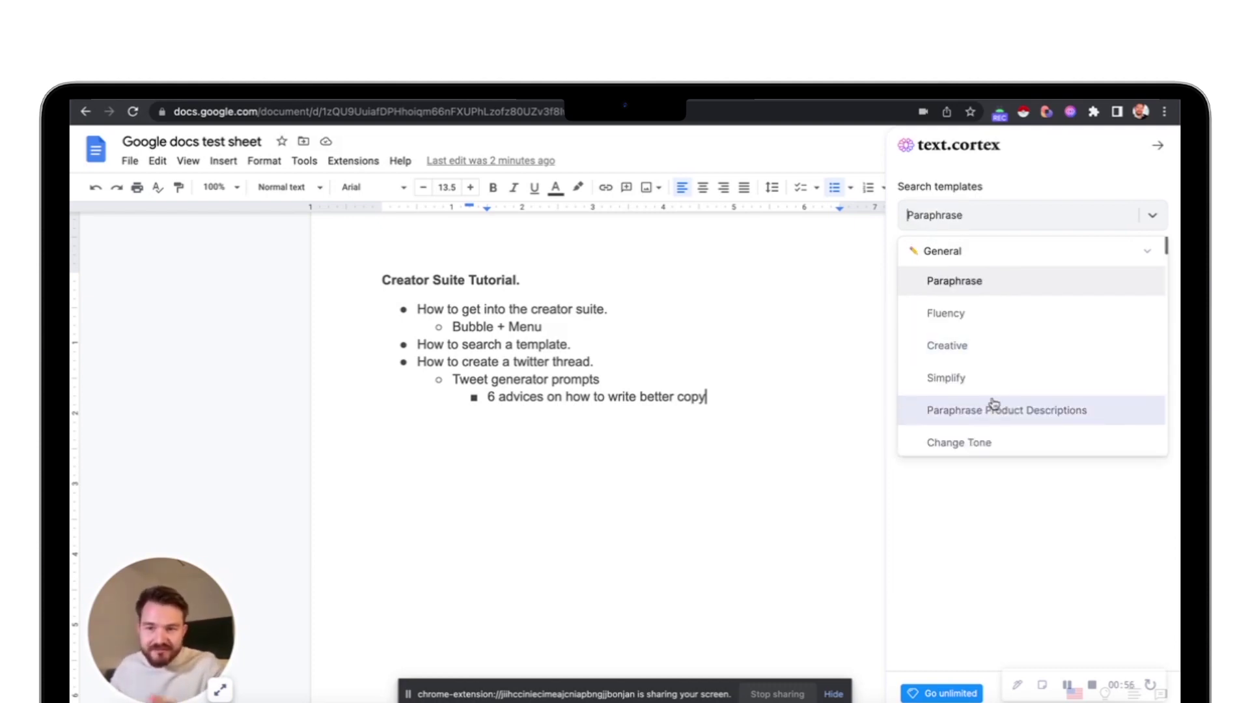
scroll(992, 400, down, 1)
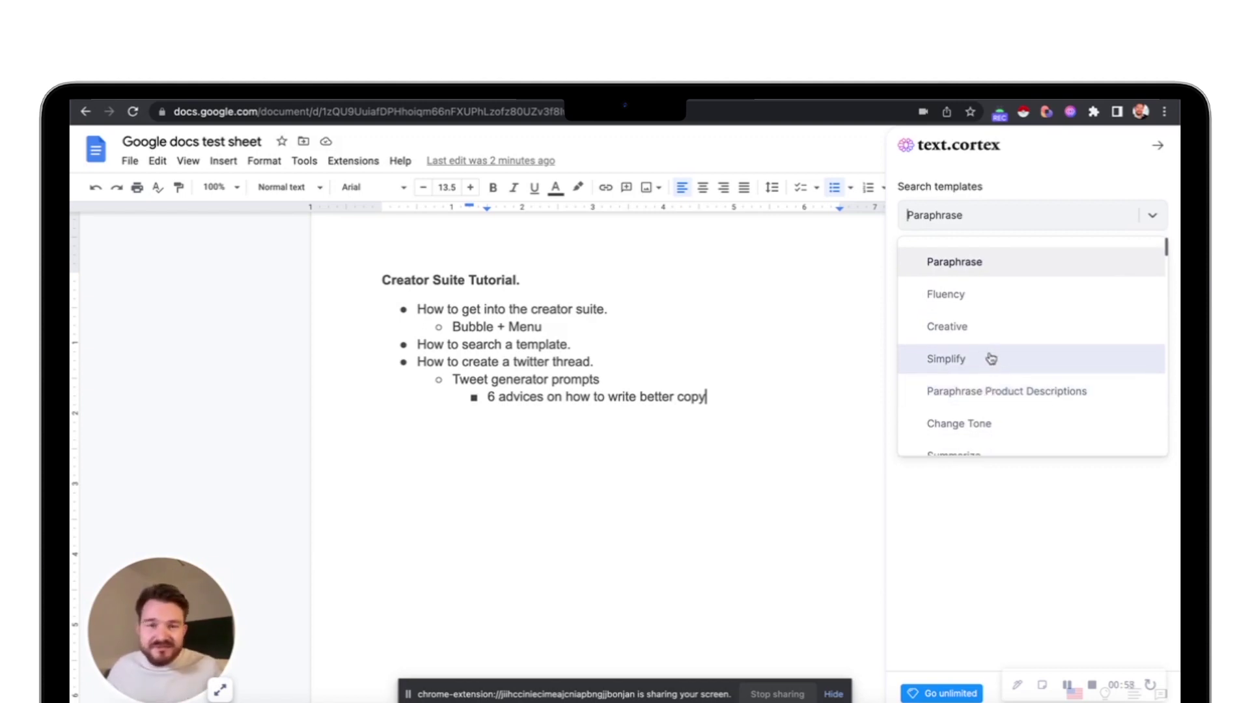
scroll(990, 358, up, 1)
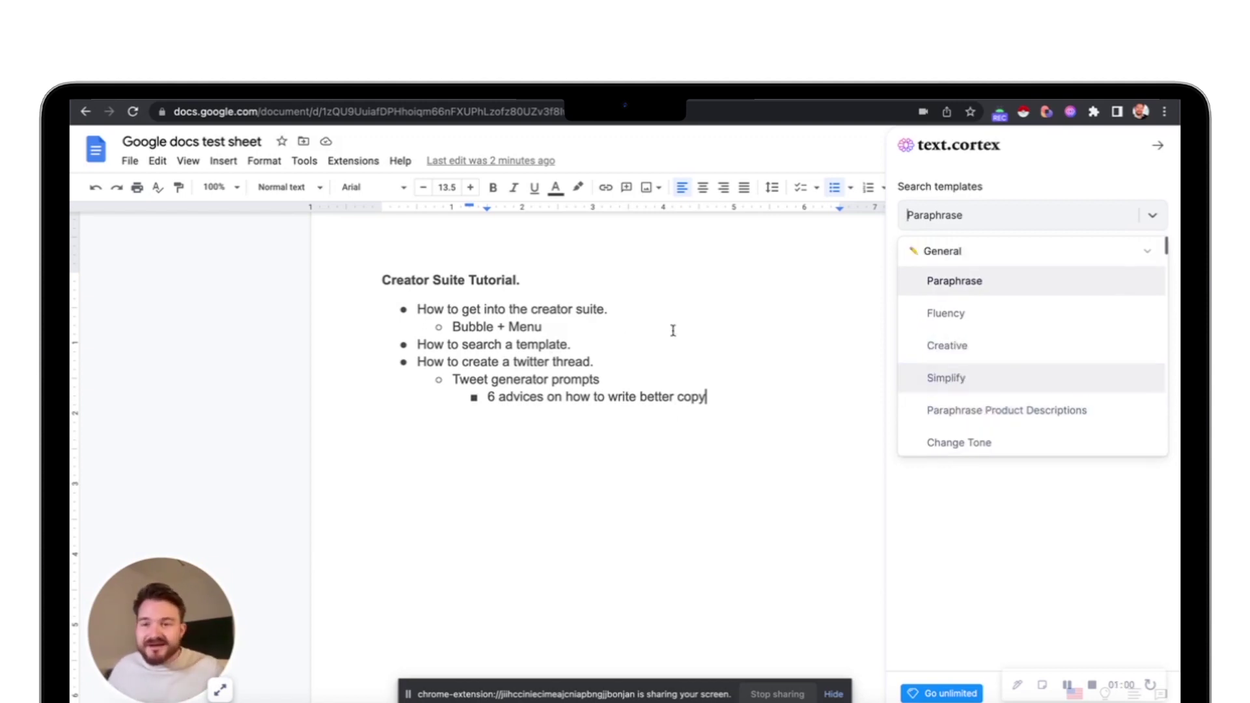
text(t)
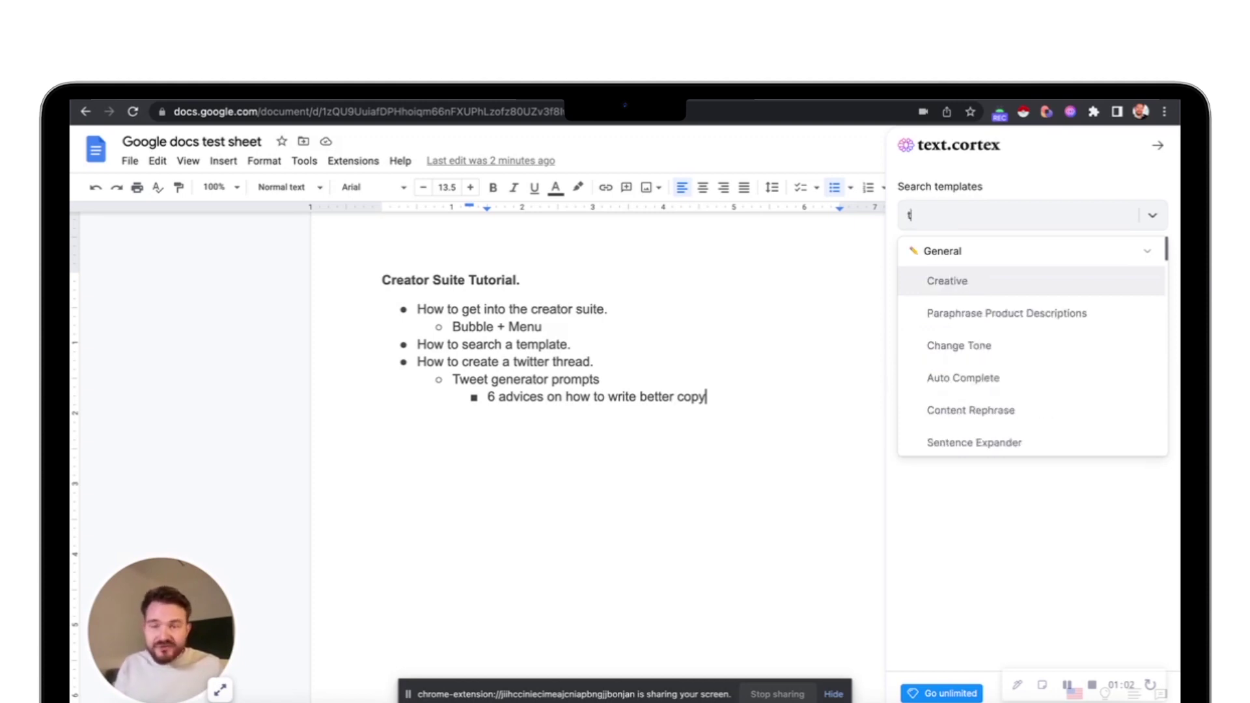
text(we)
Step: Choose Tweet Generator and paste the outline line '6 advices on how to write better copy' as its topic
click(968, 281)
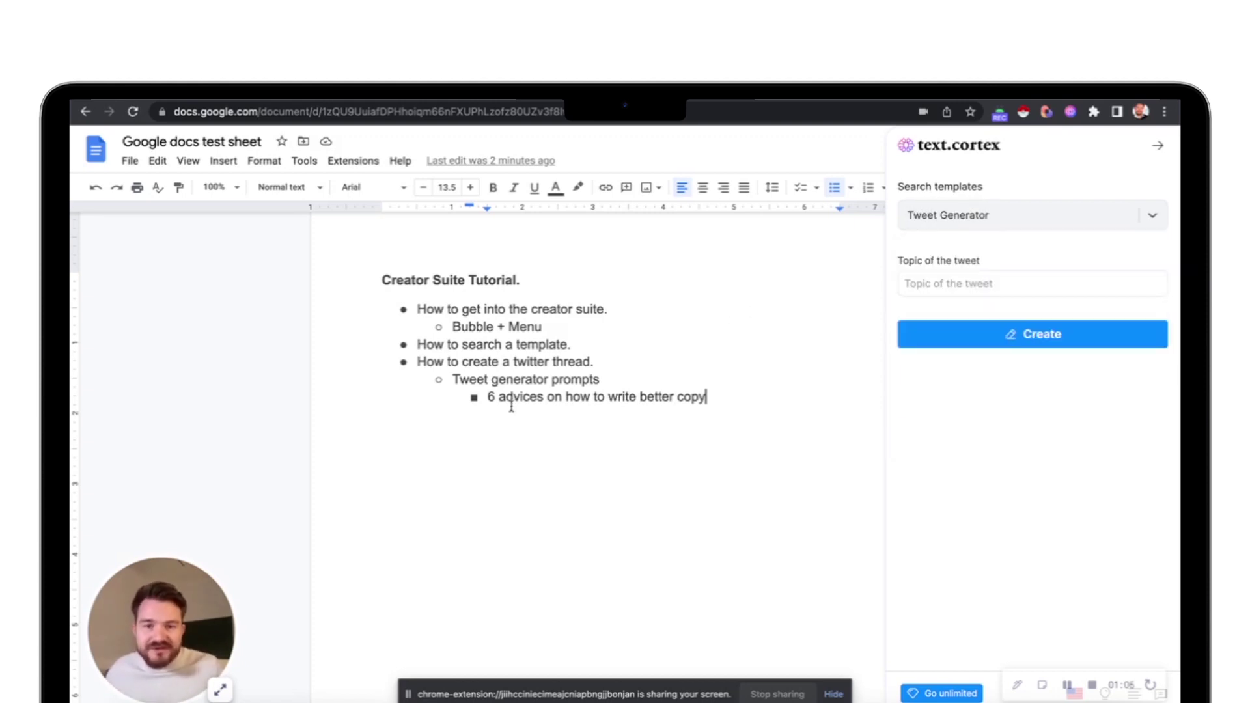
drag(487, 397, 728, 395)
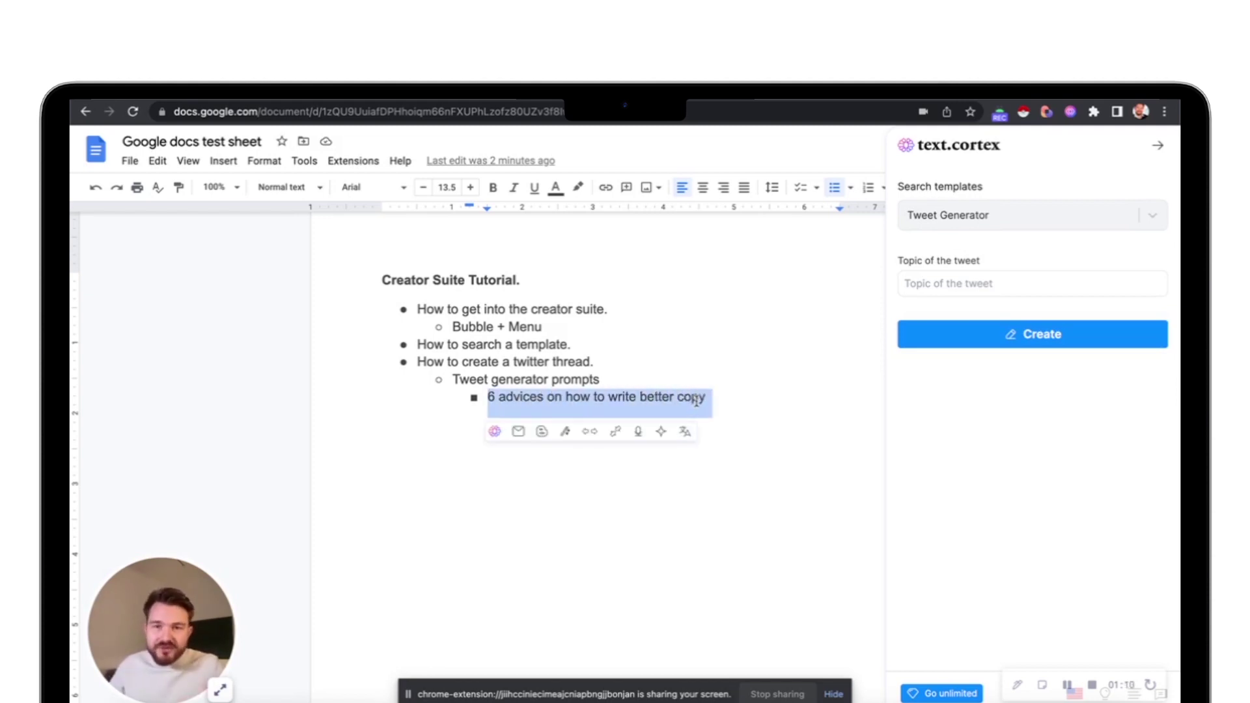
key(ctrl+c)
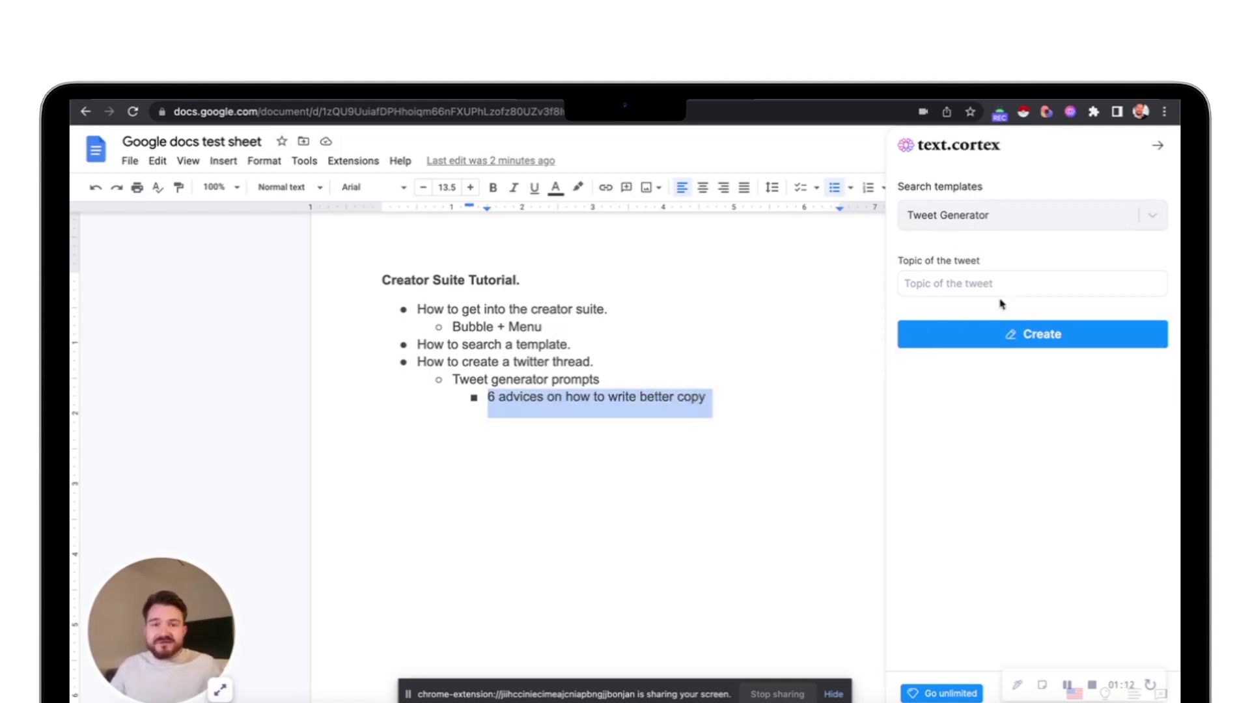
click(1003, 283)
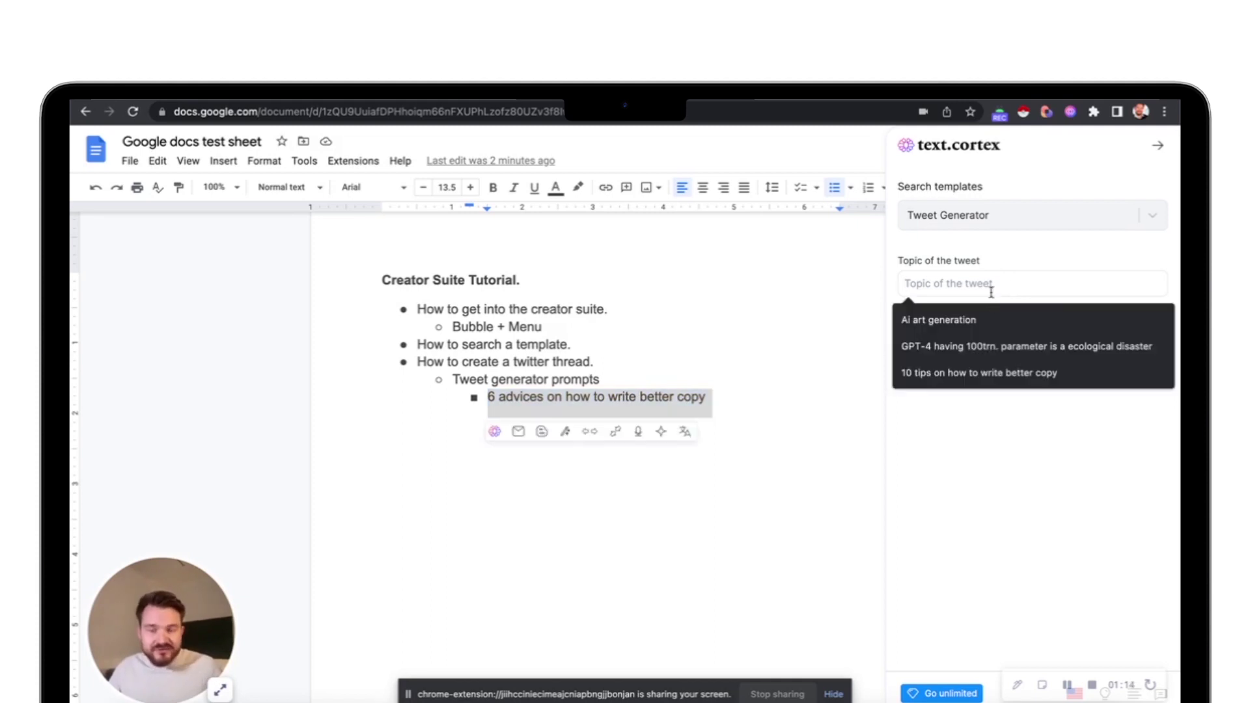
key(ctrl+v)
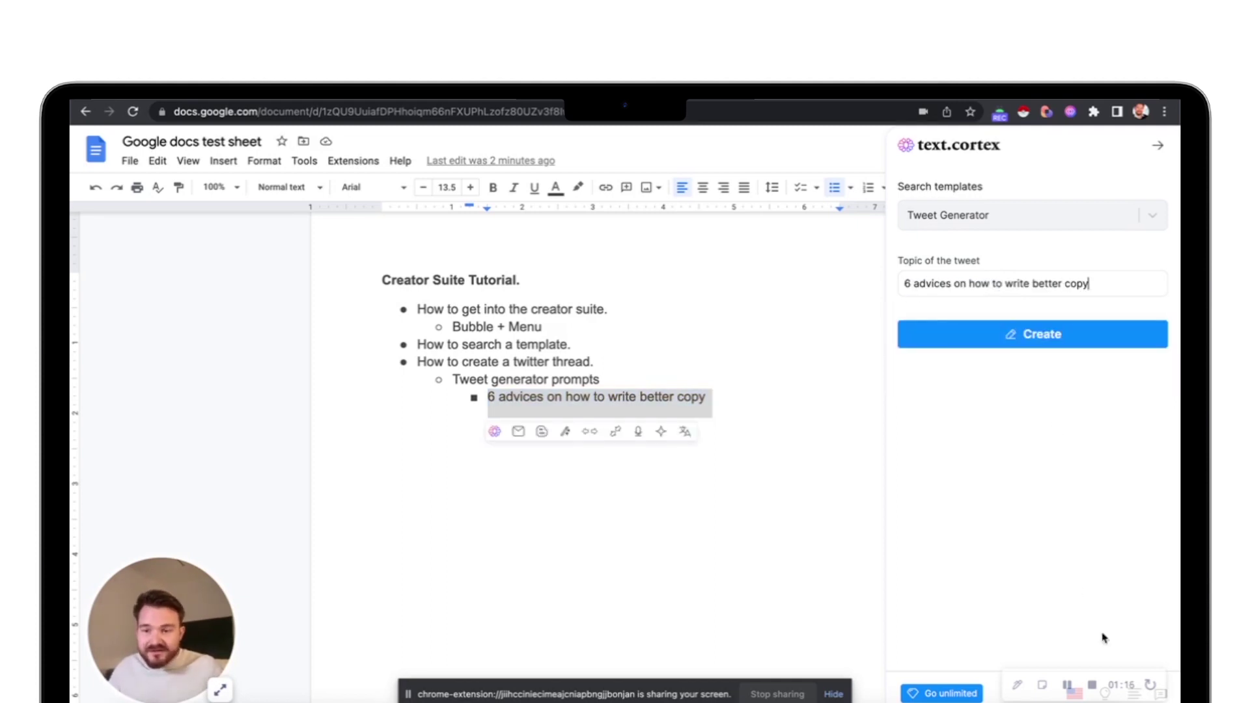
Step: Set the output length to Long (300 words) and generate the tweet content
click(1130, 683)
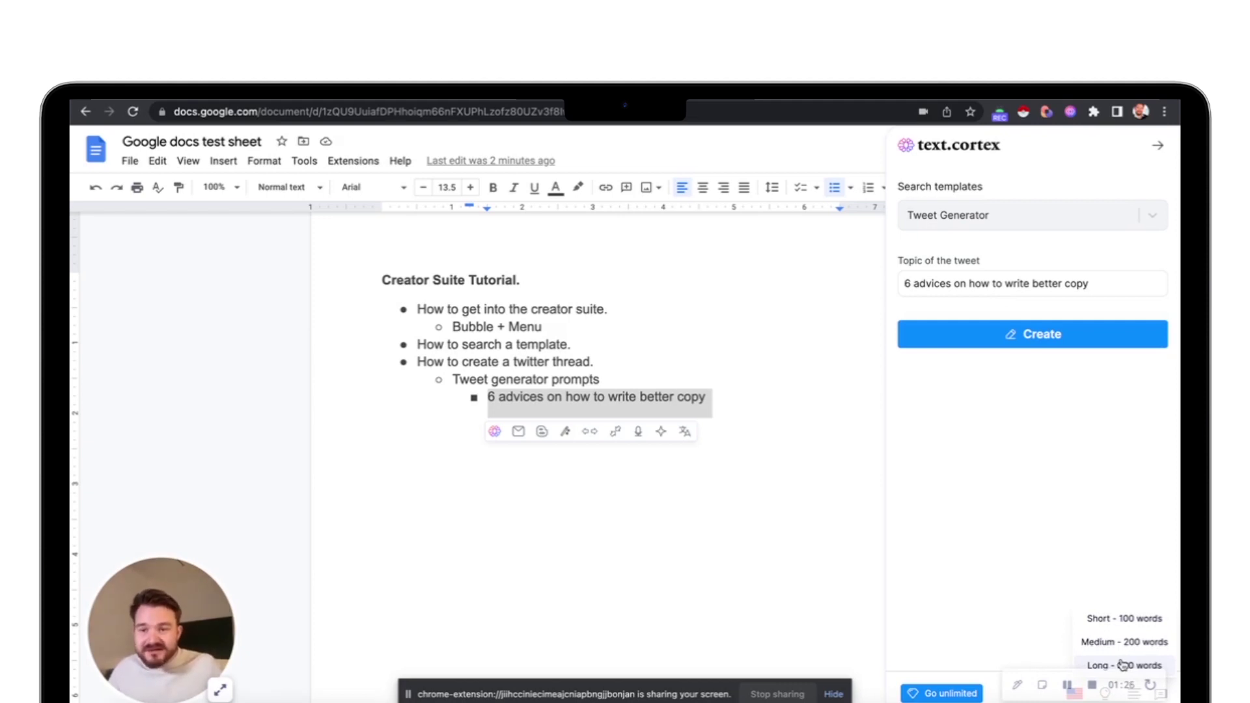
click(1124, 665)
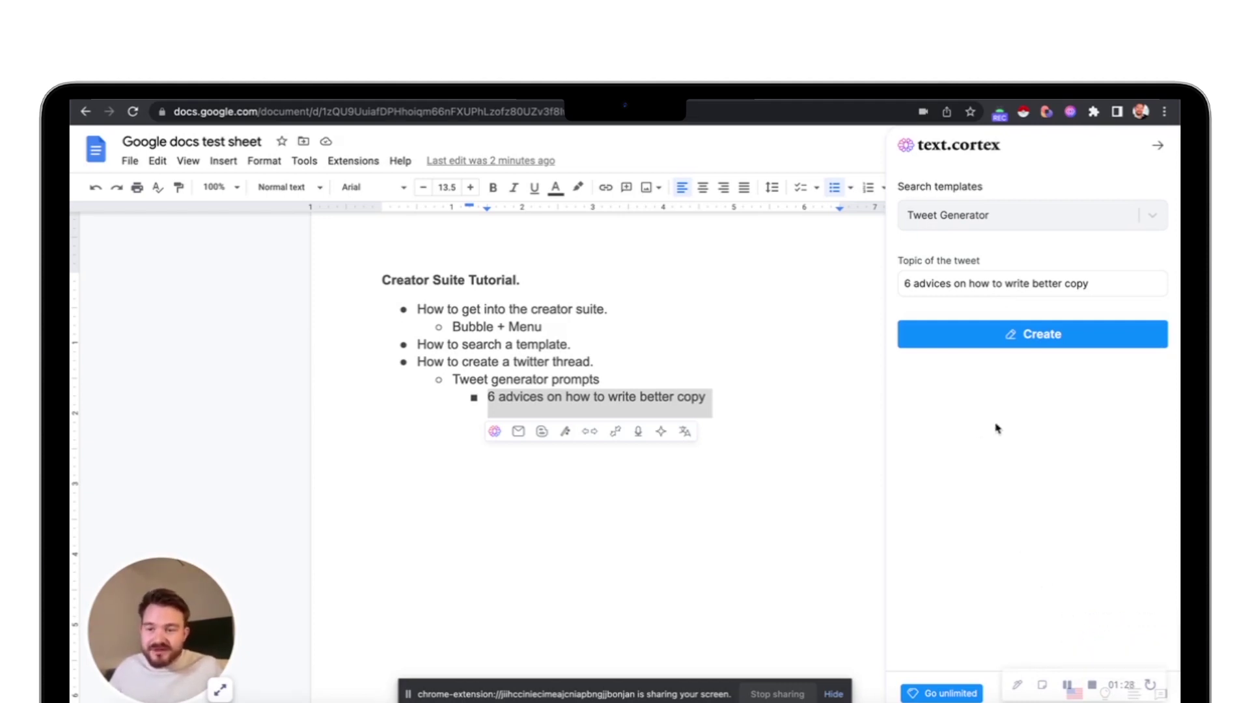
click(967, 335)
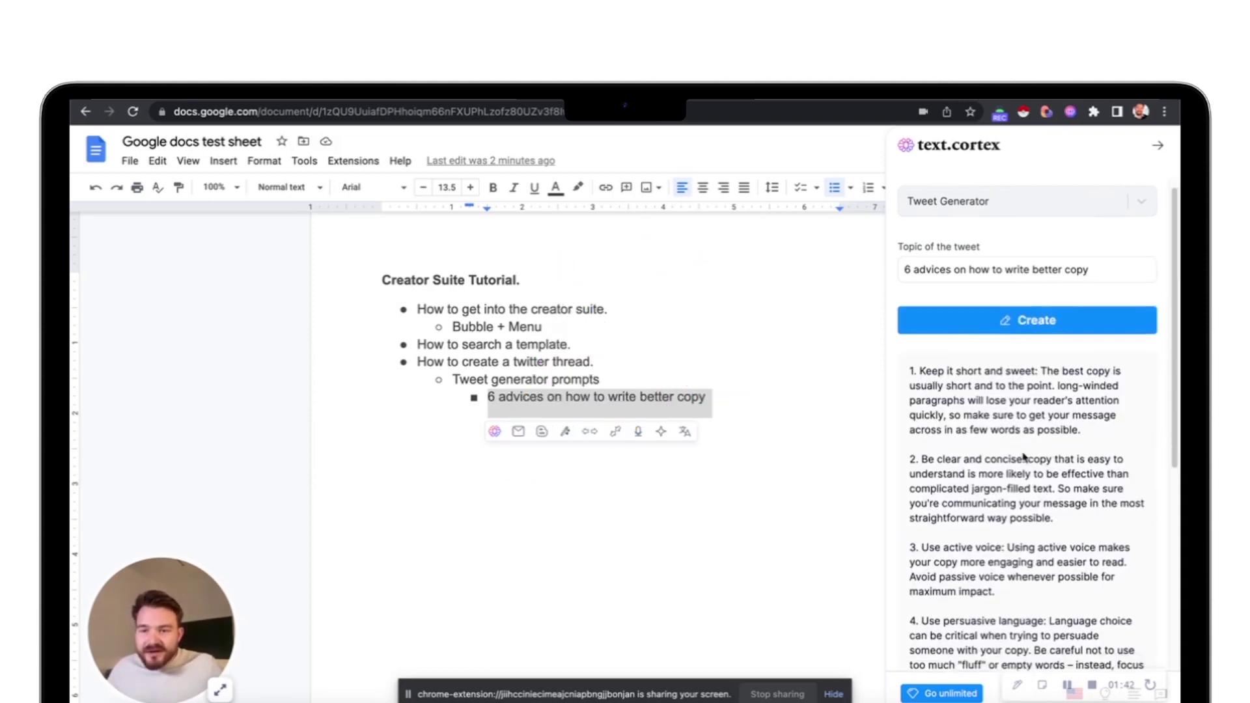
scroll(1024, 457, down, 1)
scroll(989, 354, down, 1)
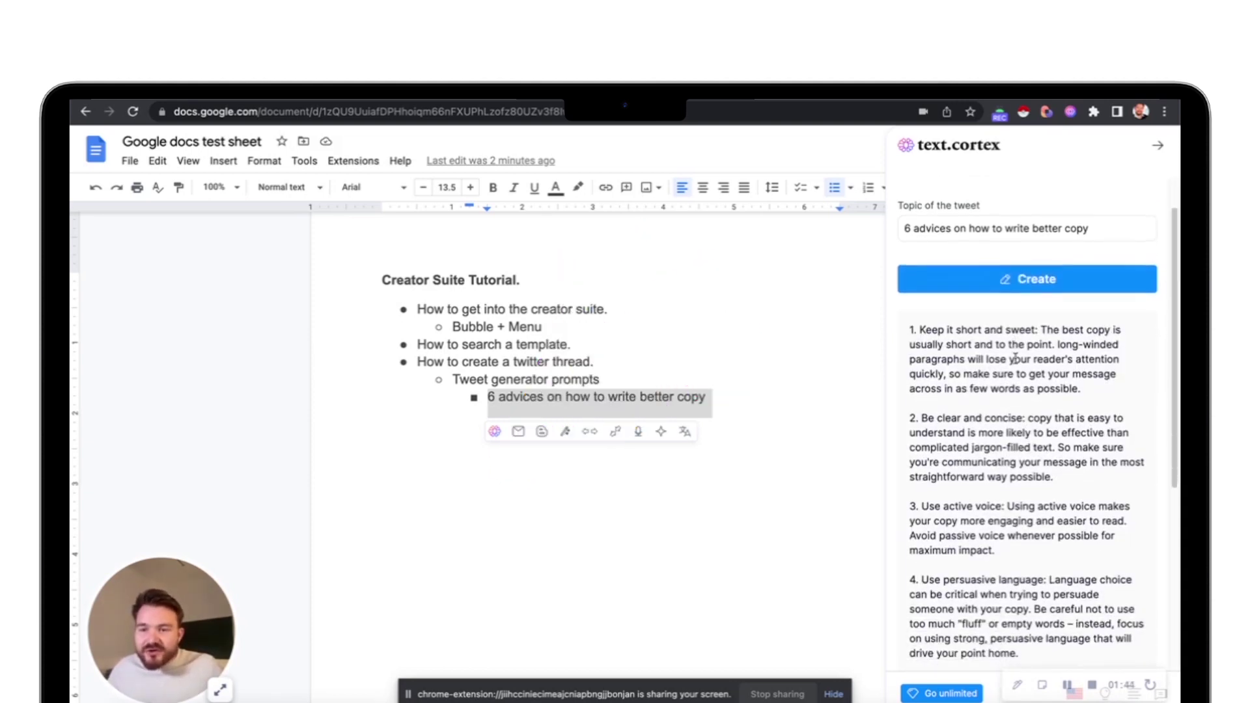
Step: Review the generated tips by selecting the first two, then place the cursor below the outline
mouse_move(1039, 318)
mouse_down()
mouse_move(1084, 381)
mouse_move(904, 324)
mouse_up()
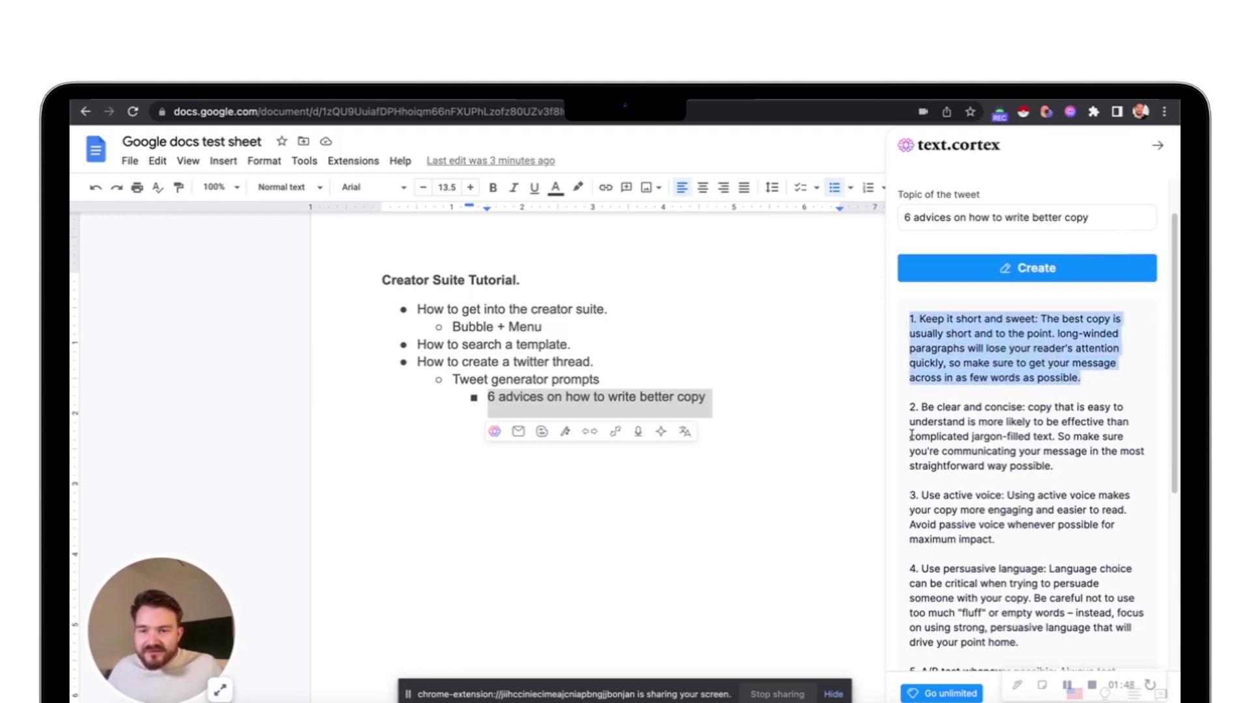
drag(909, 406, 1077, 474)
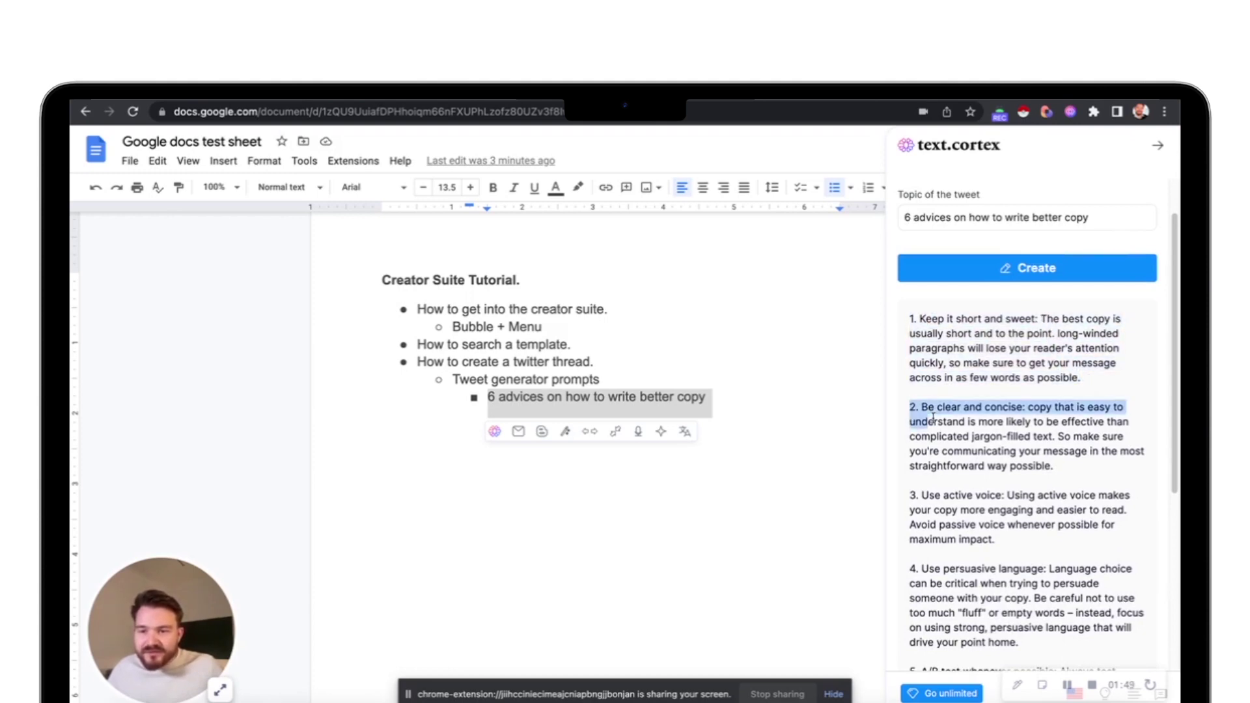
click(1082, 478)
scroll(1006, 528, down, 3)
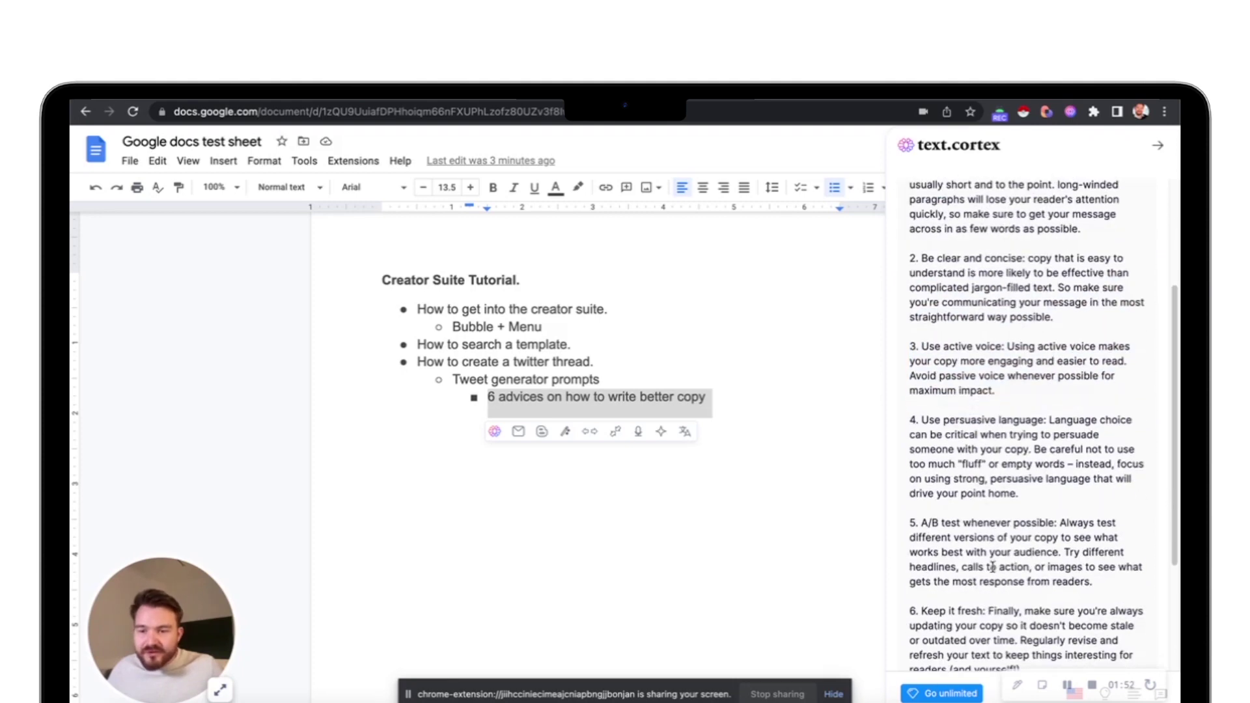
scroll(990, 564, down, 2)
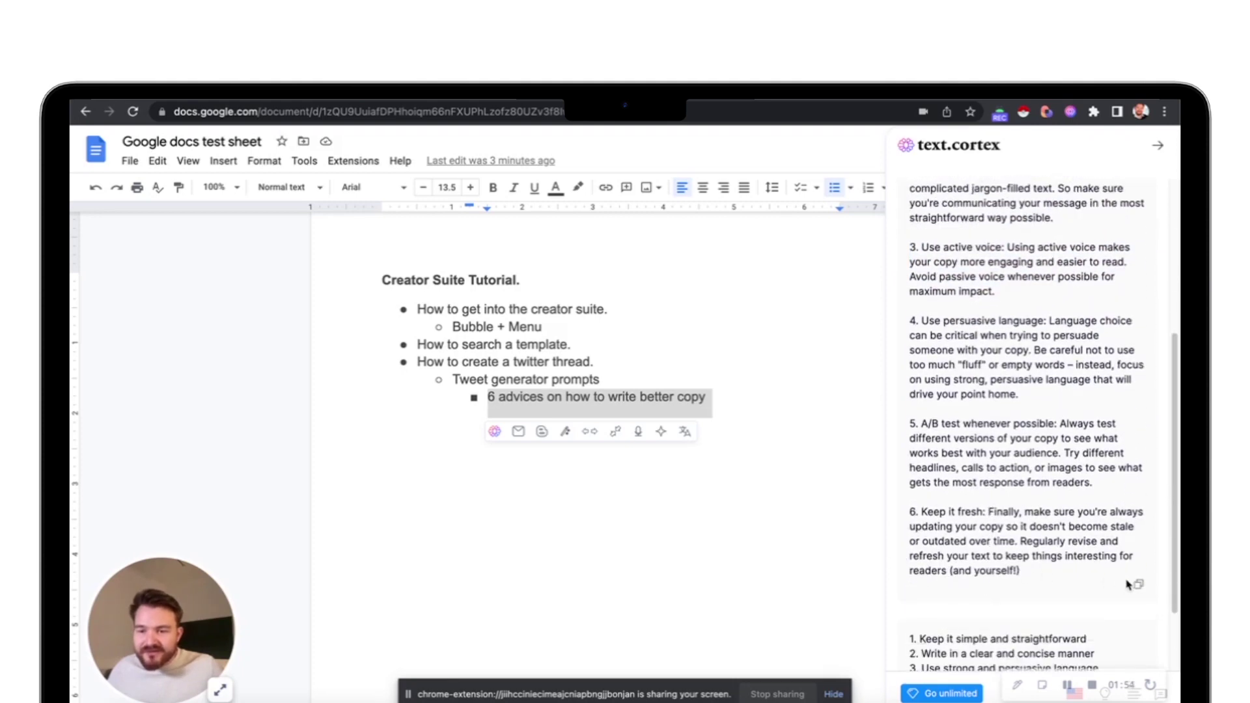
scroll(1082, 547, up, 3)
click(718, 435)
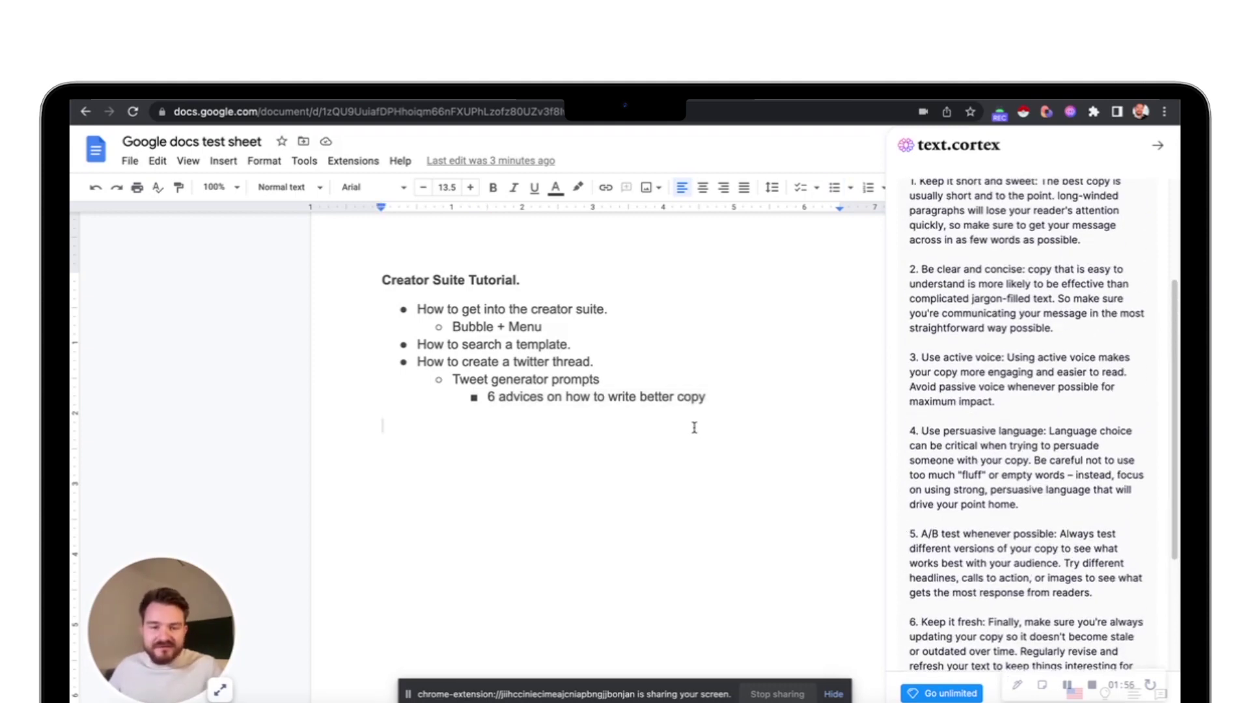
Step: Paste the six tips below the outline, add an empty line above them, and close the sidebar
key(ctrl+v)
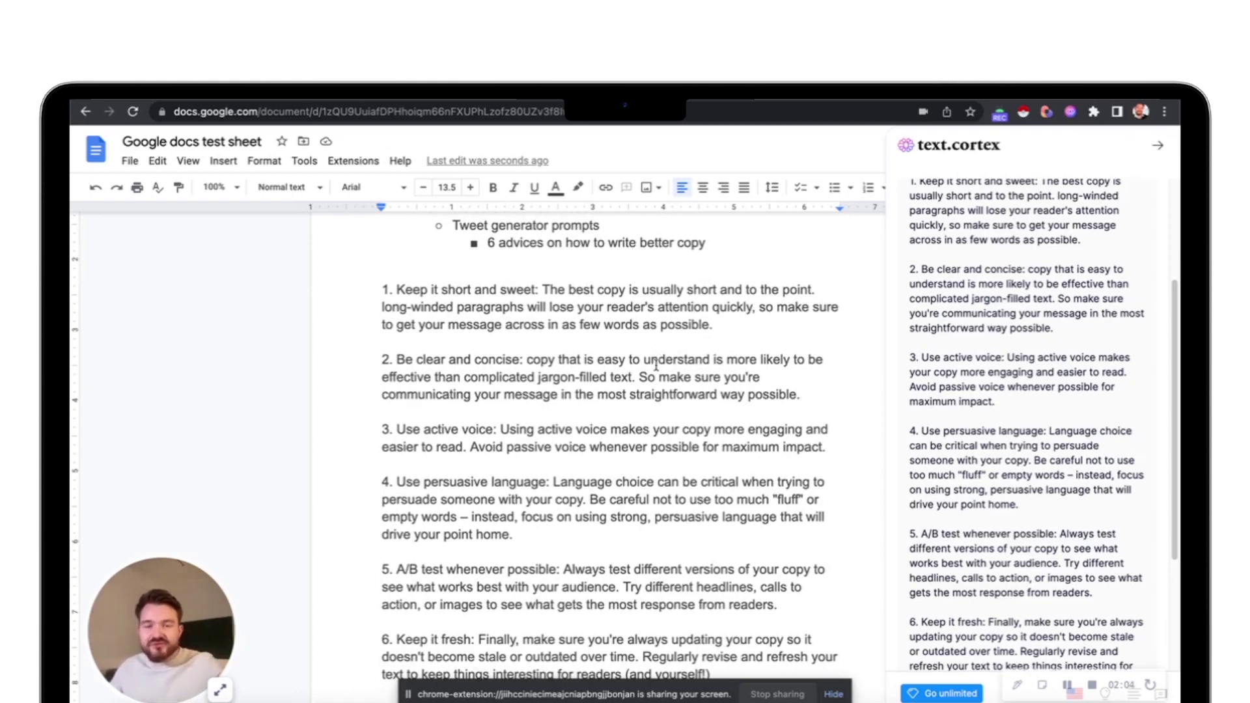
scroll(652, 366, up, 2)
click(391, 338)
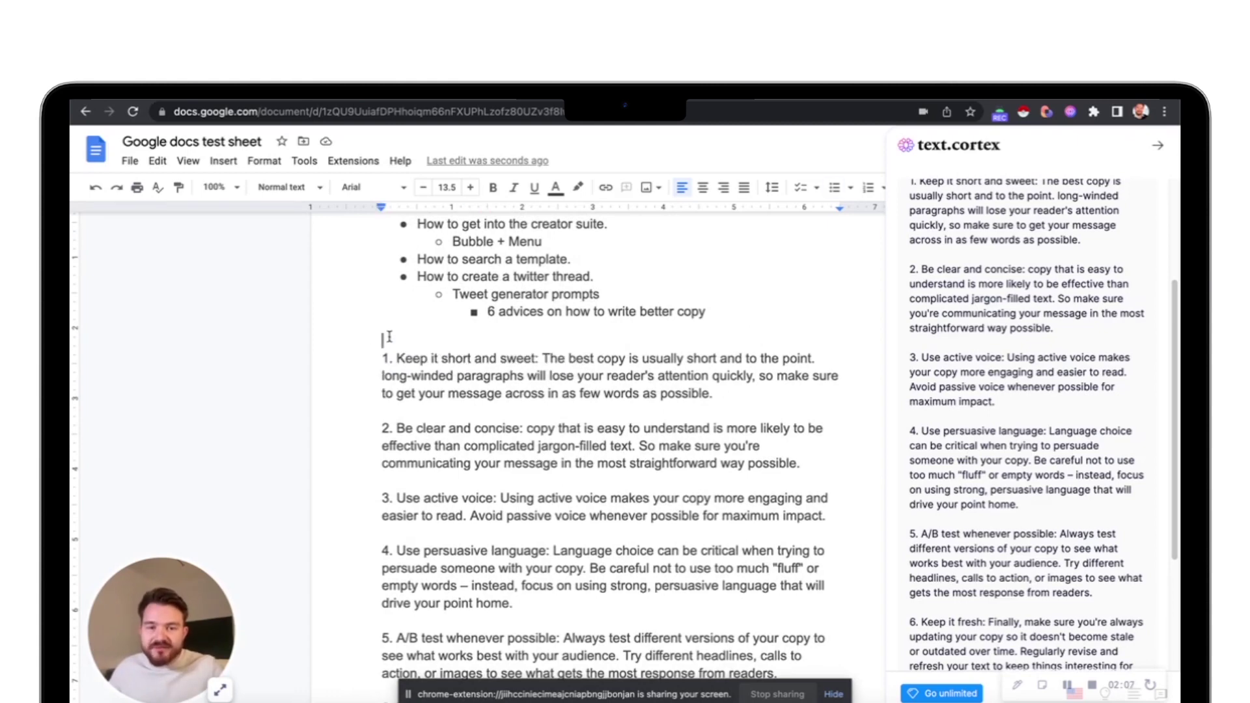
key(Return)
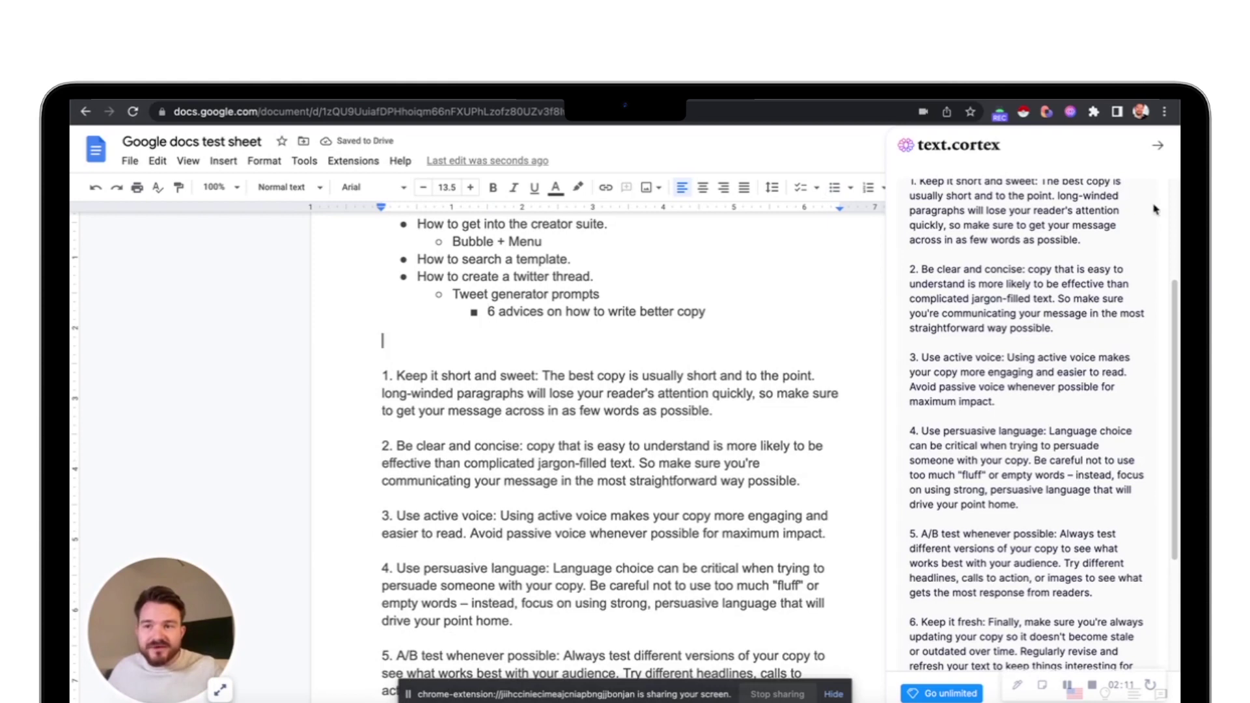
click(1157, 148)
scroll(544, 454, down, 4)
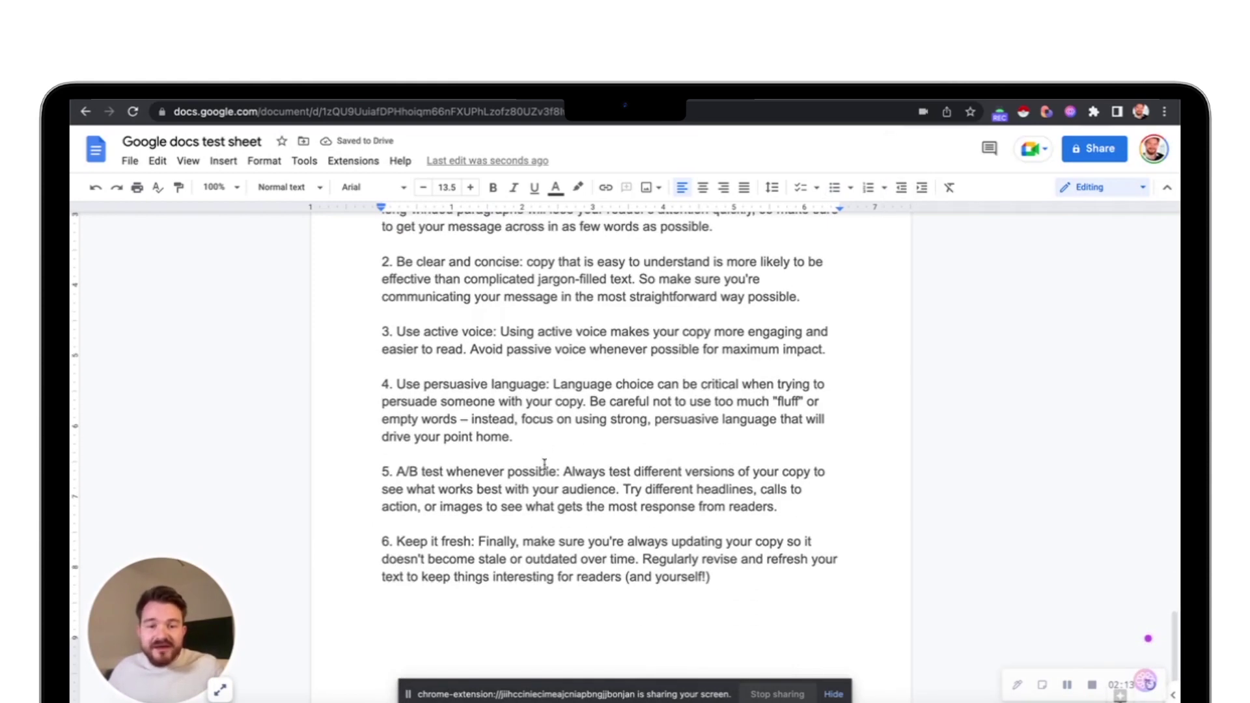